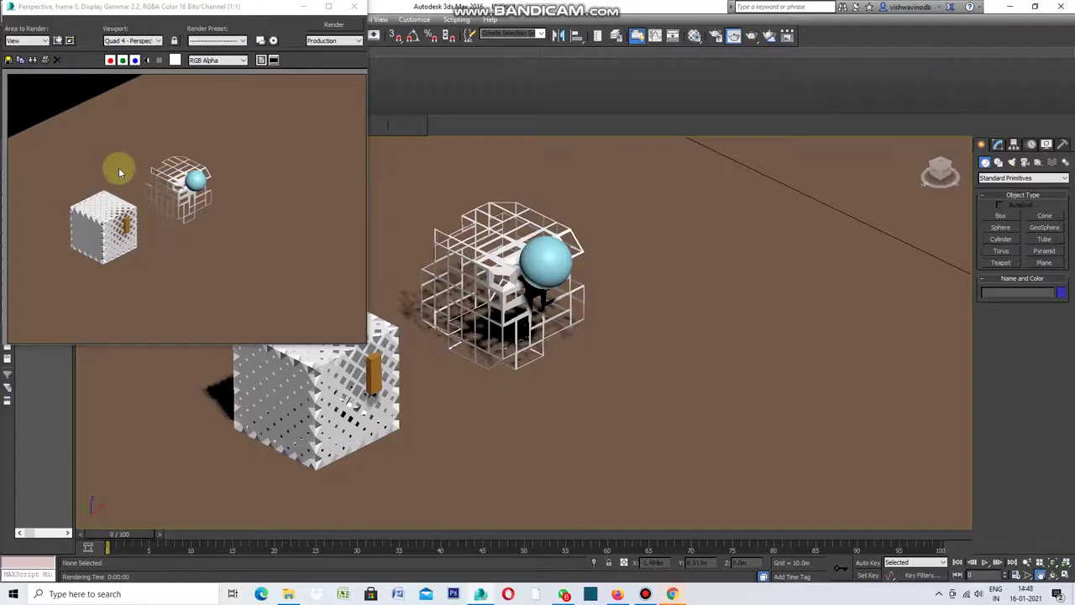
# Close the Rendered Frame Window, returning to the Perspective view of the lattice cubes and sphere
pyautogui.scroll(3, 119, 167)
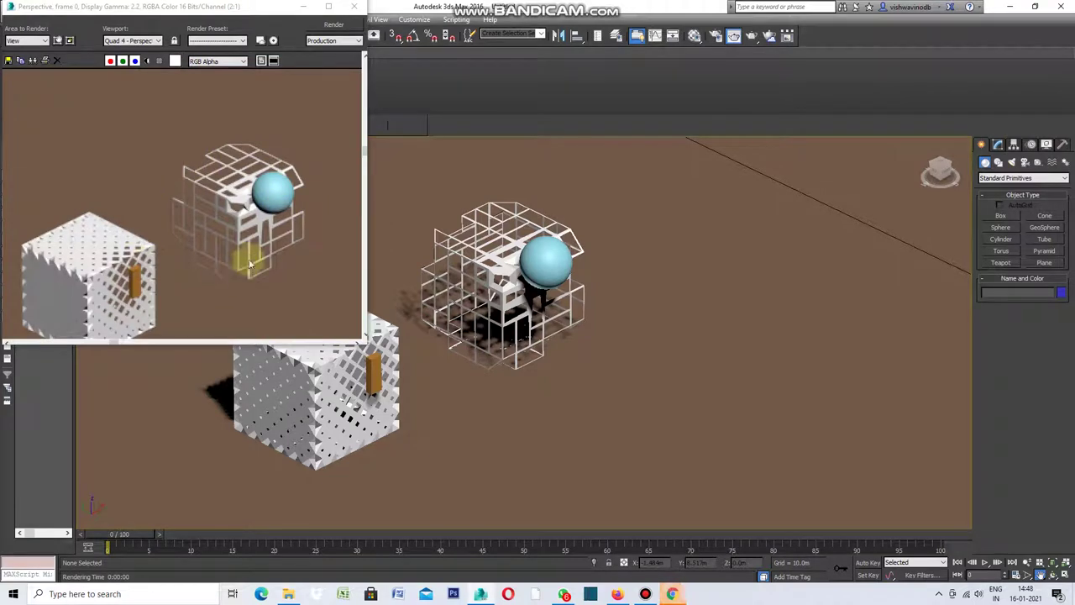
pyautogui.click(357, 11)
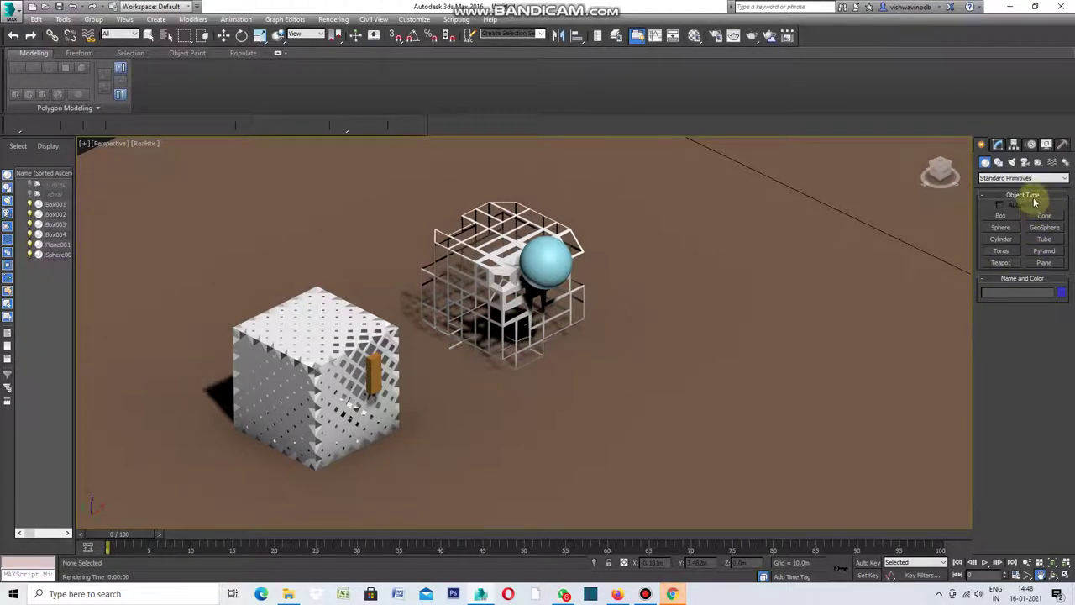
# Start a Daylight system with Logarithmic Exposure Control and drag its compass right of the cubes
pyautogui.click(1064, 165)
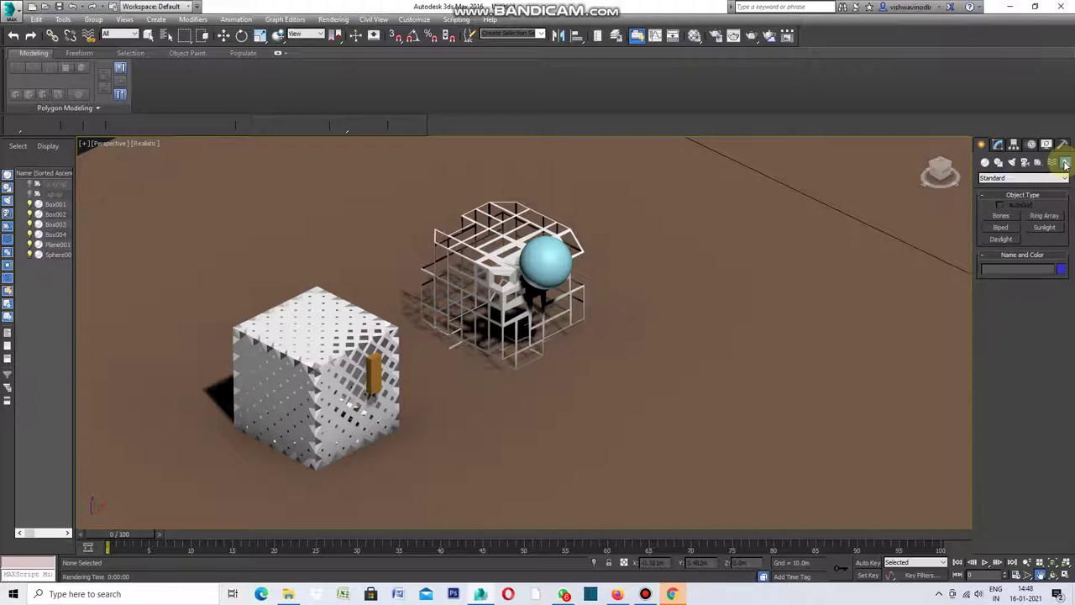
pyautogui.click(1000, 239)
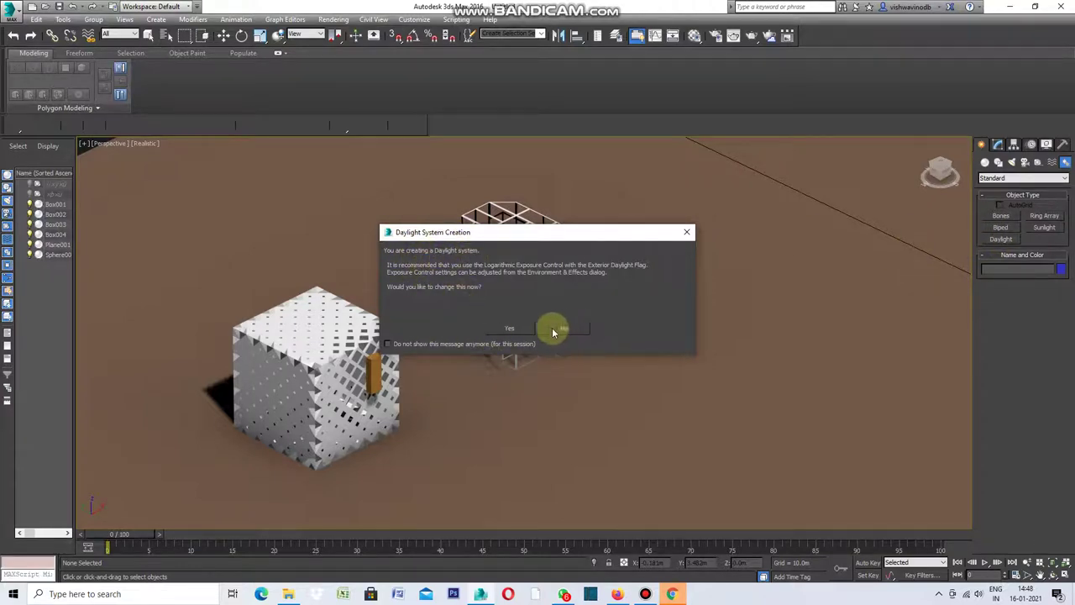
pyautogui.click(508, 328)
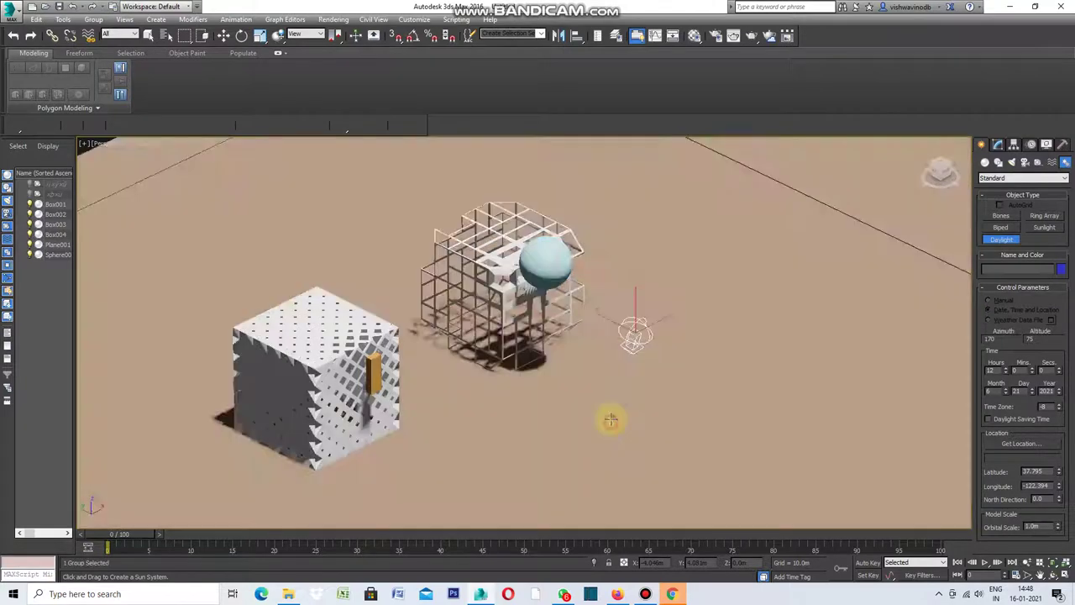
pyautogui.moveTo(611, 422); pyautogui.dragTo(611, 409)
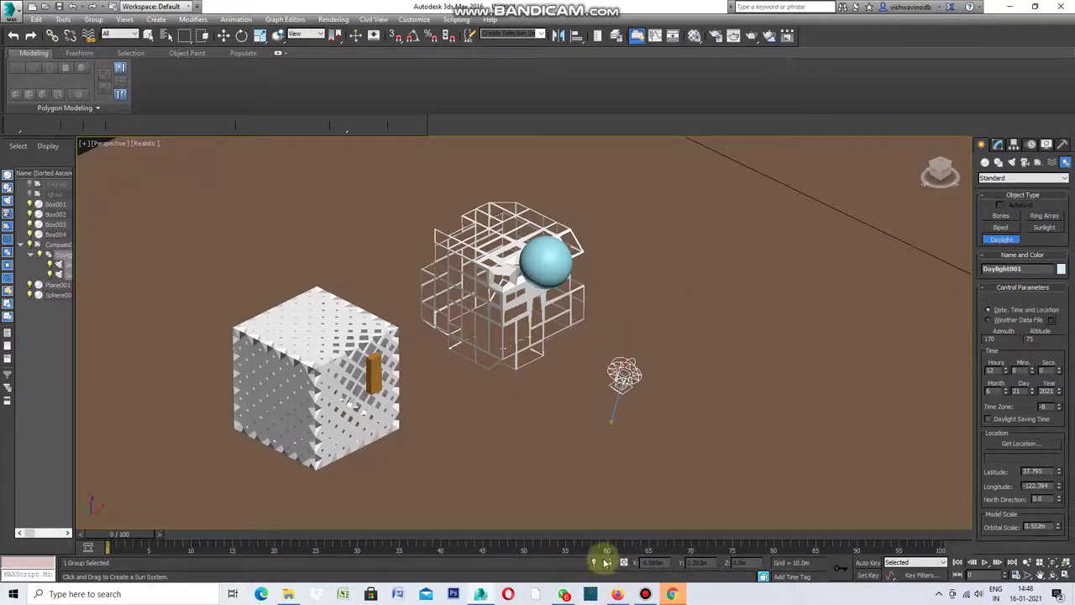
# Finish placing Daylight001 on the ground and bring up its geographic location picker
pyautogui.click(632, 459)
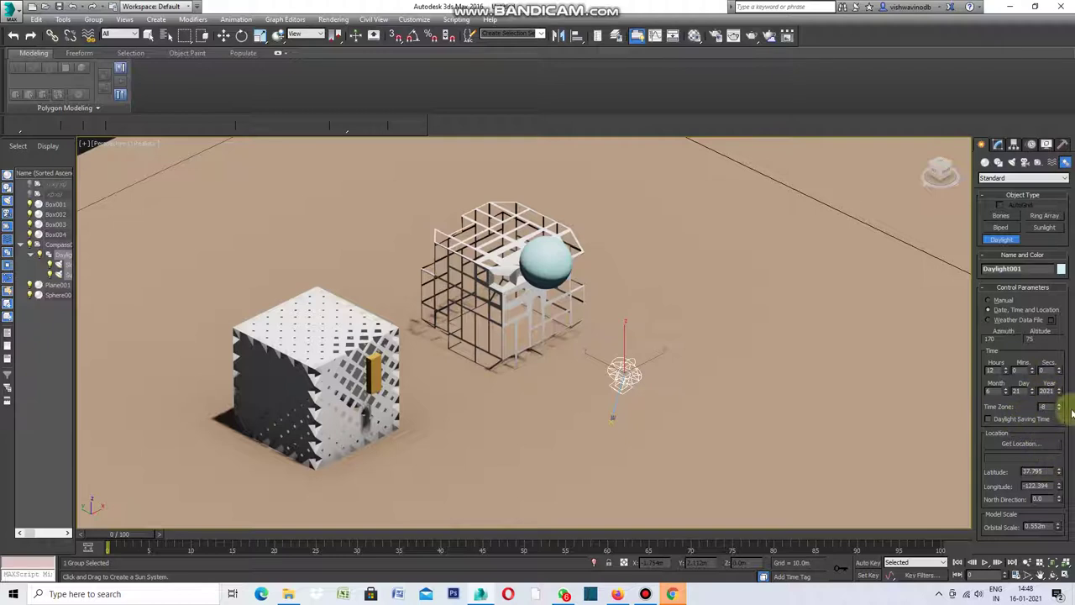
pyautogui.click(1021, 442)
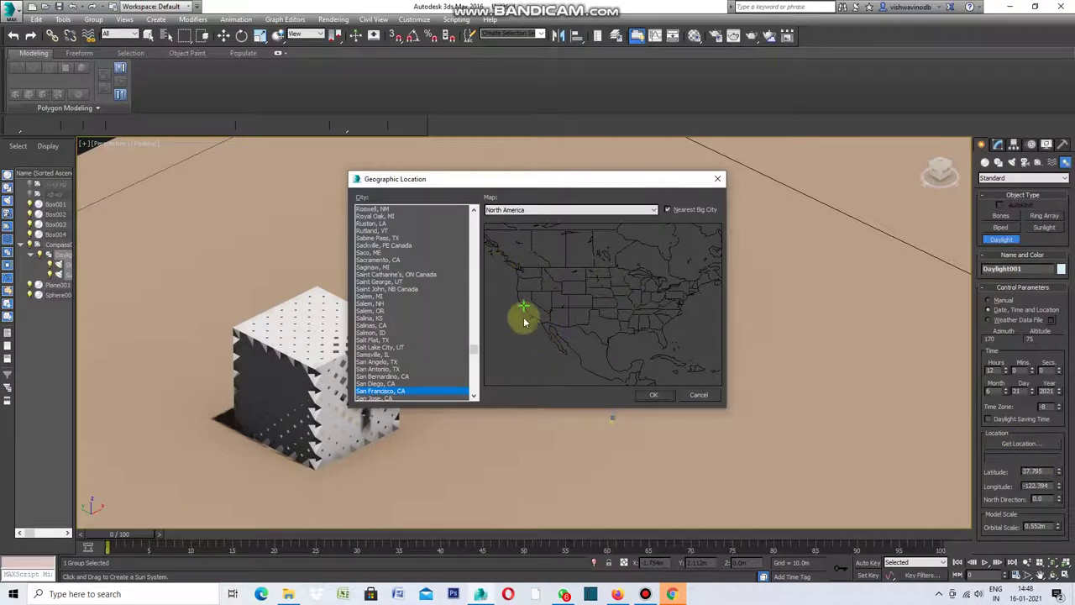
# Pick Buffalo, NY on the map as the daylight location (latitude 42.88, longitude -78.87)
pyautogui.moveTo(524, 310); pyautogui.dragTo(534, 314)
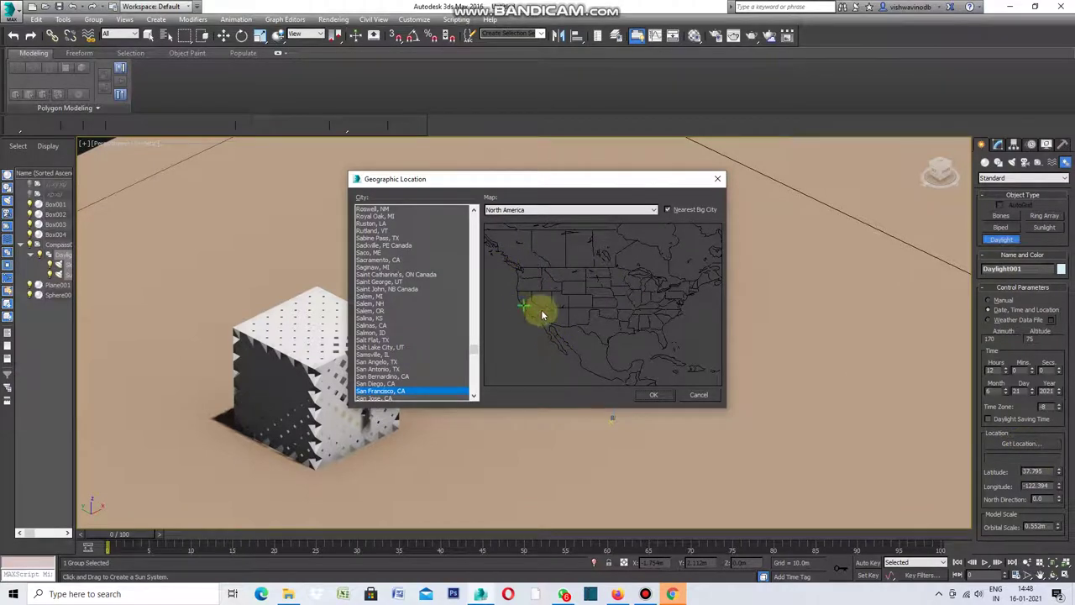
pyautogui.click(673, 292)
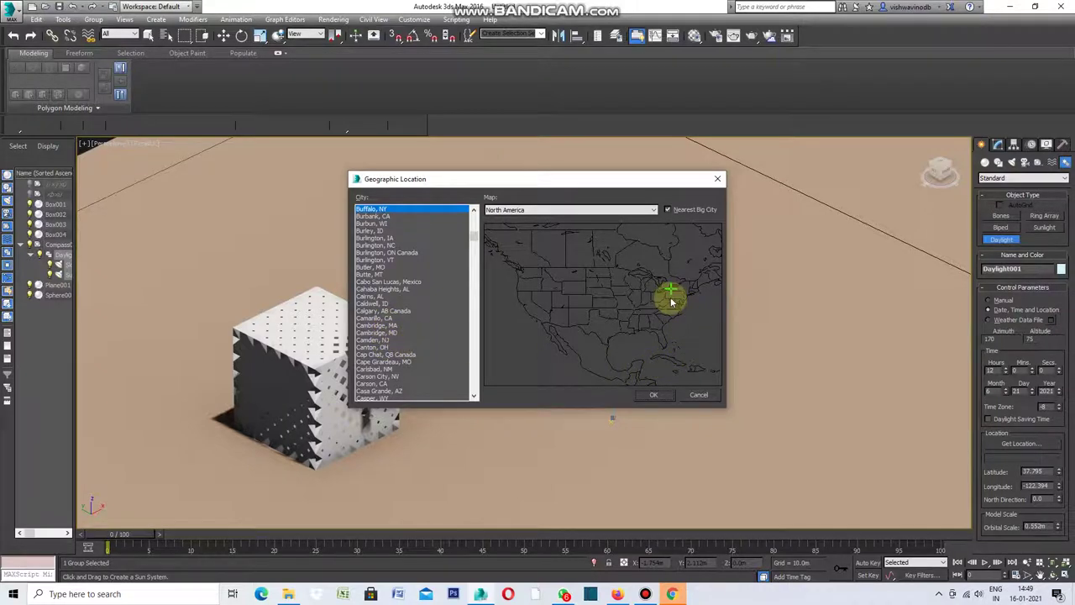
pyautogui.click(662, 400)
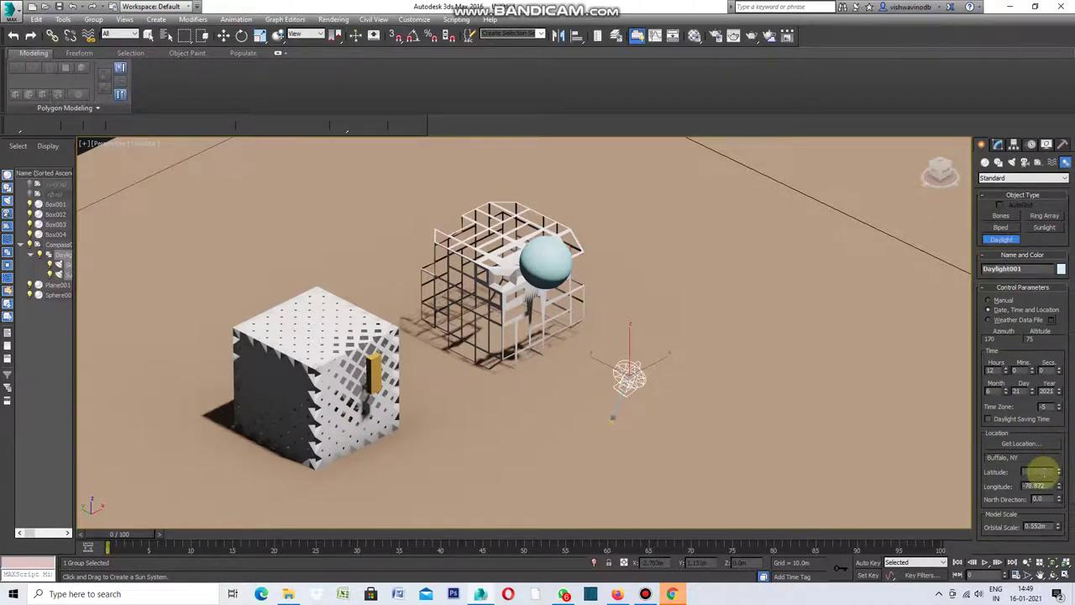
# Enter daylight latitude 90, then 10, in the Latitude spinner
pyautogui.write('90')
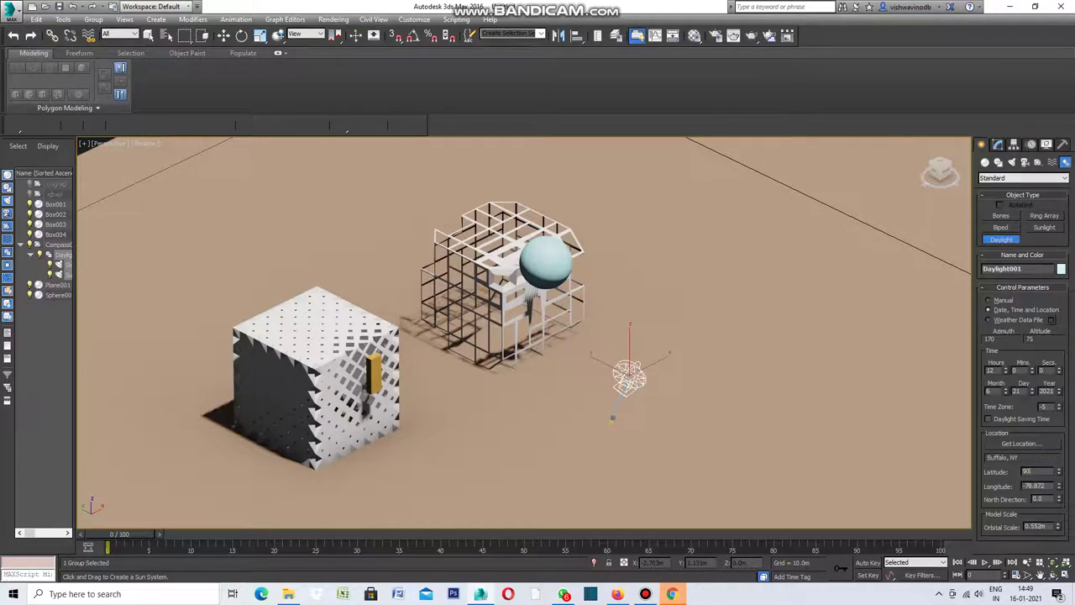
pyautogui.press('Return')
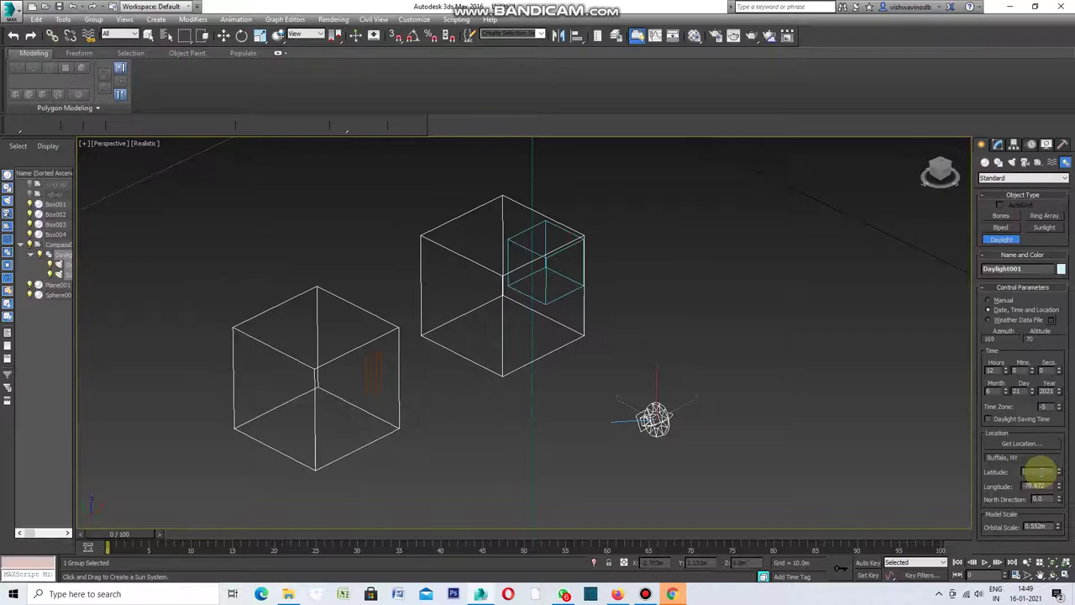
pyautogui.write('0')
pyautogui.press('Return')
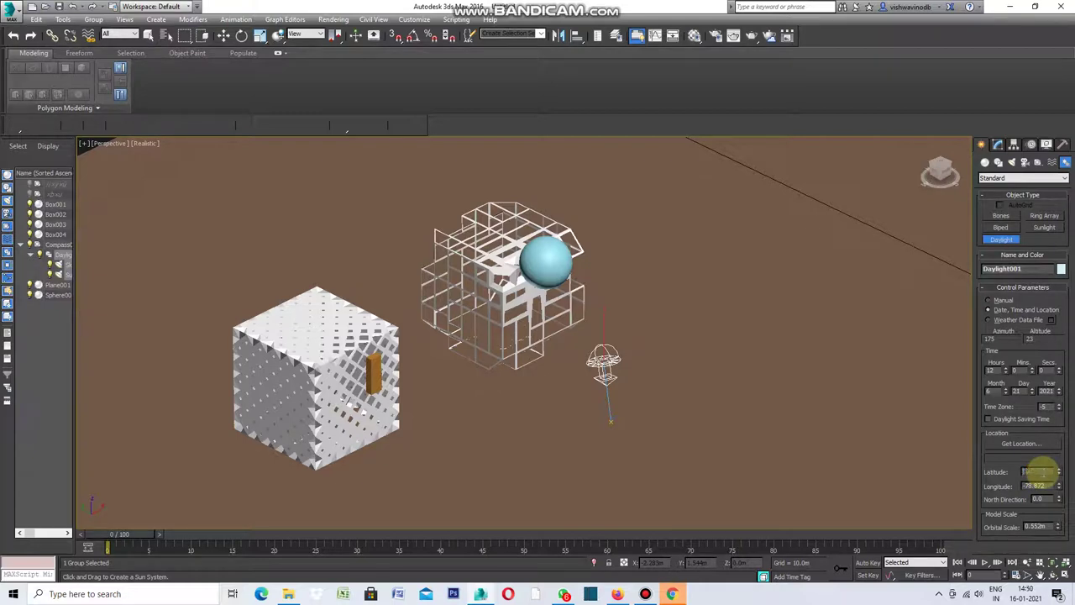
# Try daylight latitudes 20, 30, 60 and 80, ending with a second system, Daylight002, placed at lower right
pyautogui.write('3')
pyautogui.press('Return')
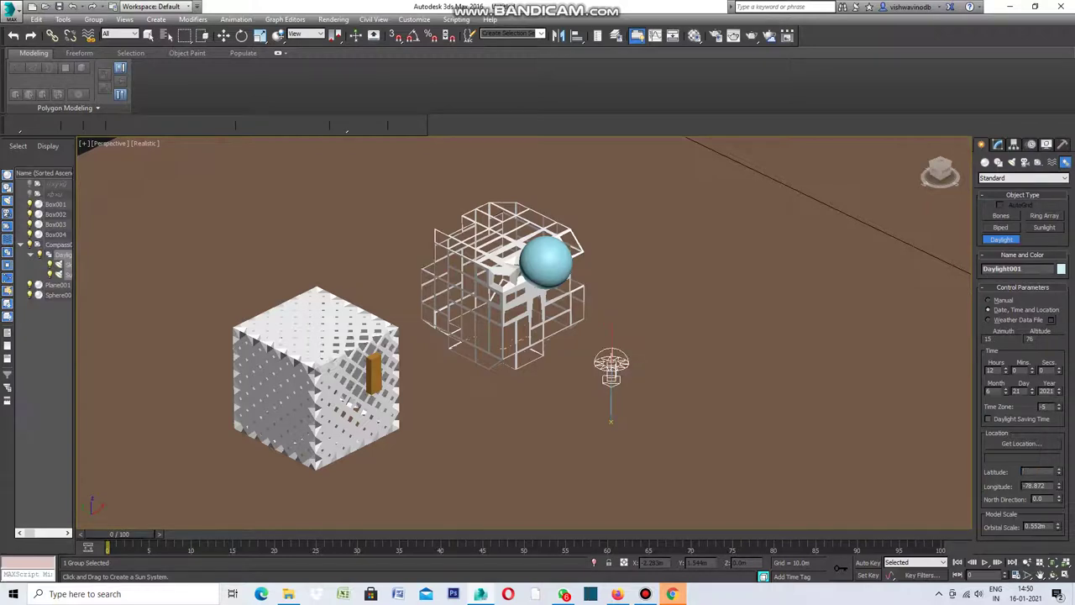
pyautogui.press('Return')
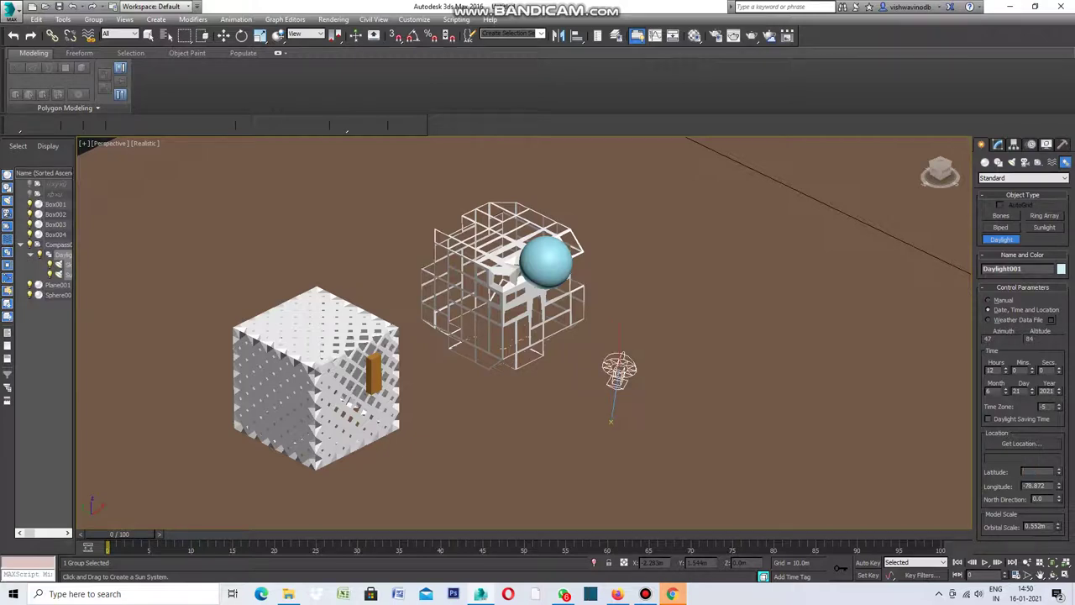
pyautogui.press('Return')
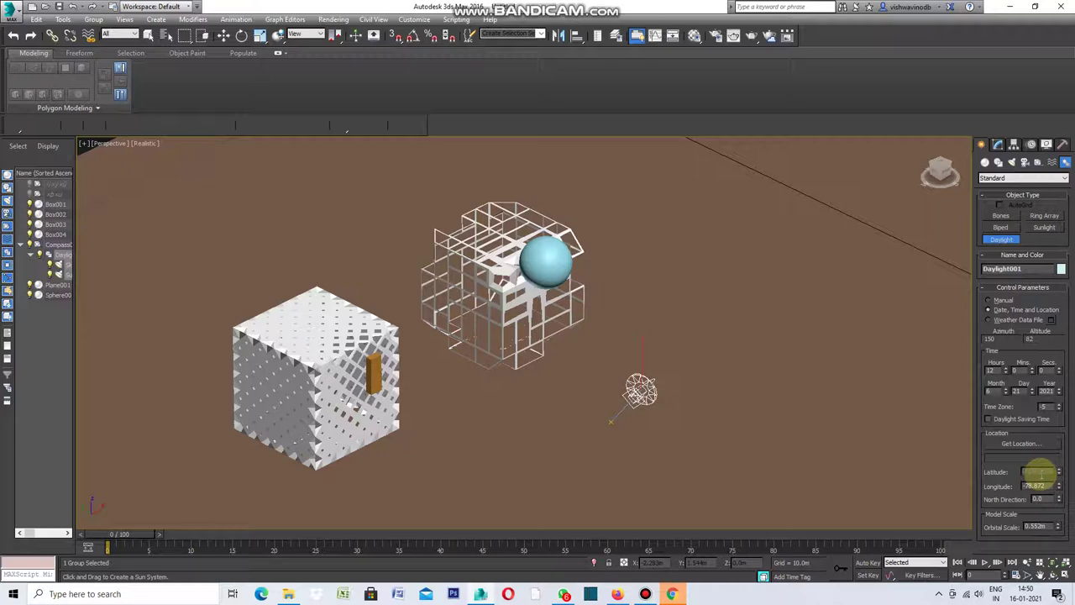
pyautogui.press('BackSpace')
pyautogui.press('Return')
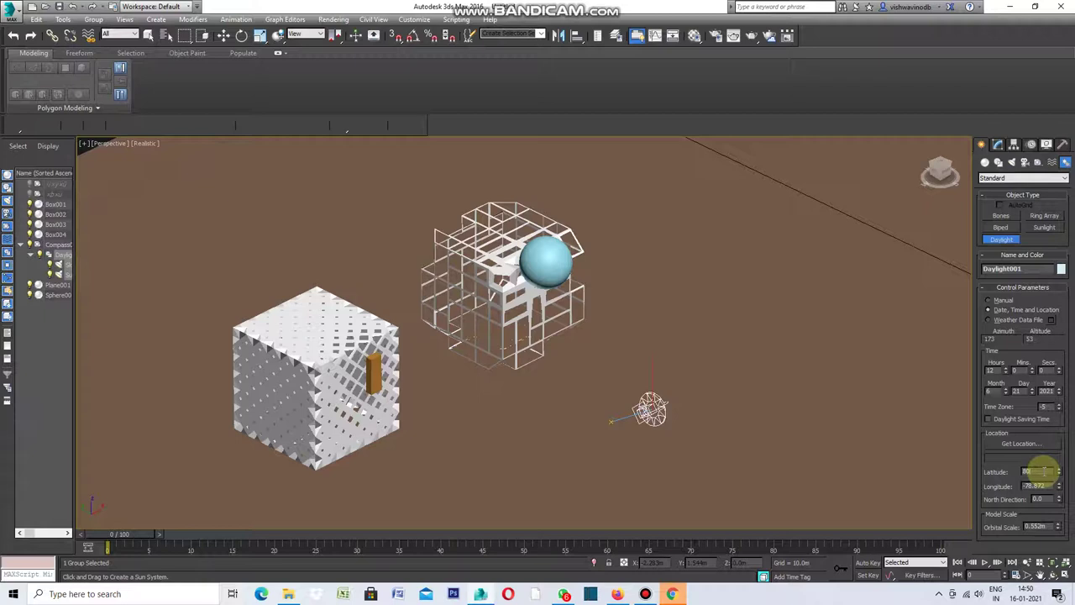
pyautogui.write('90.0')
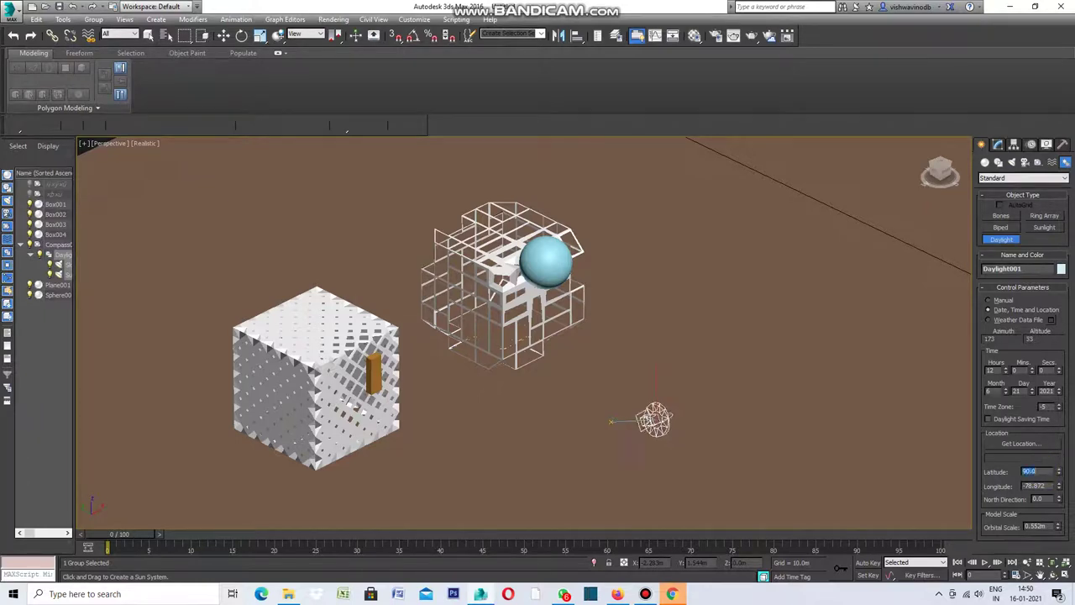
pyautogui.click(871, 467)
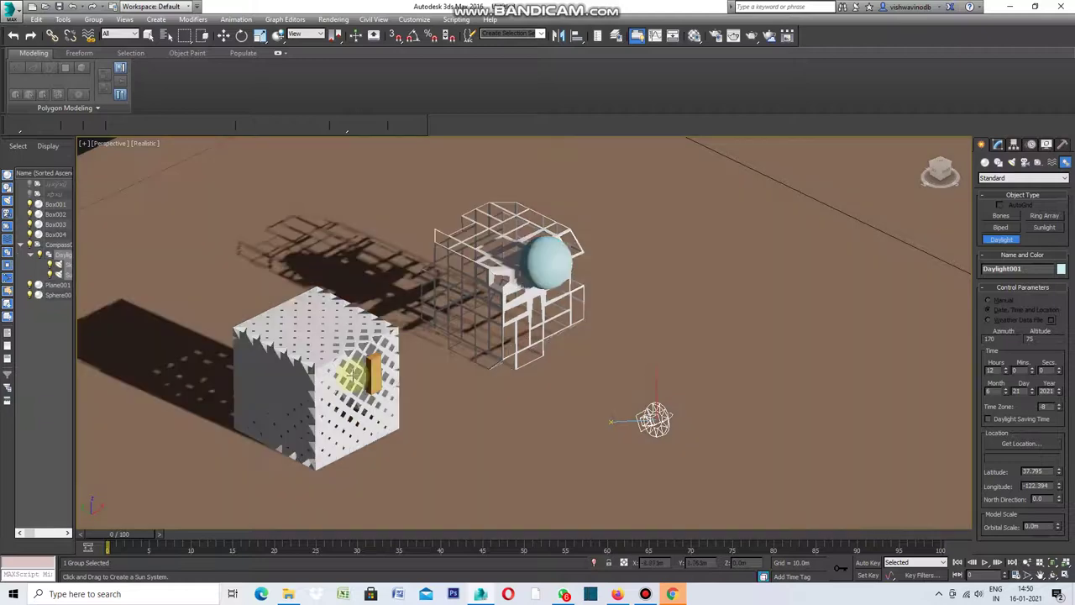
# Cancel Daylight002, try sun hours 23 and 4, then undo back to 12:00 on 6/21/2021
pyautogui.rightClick(844, 445)
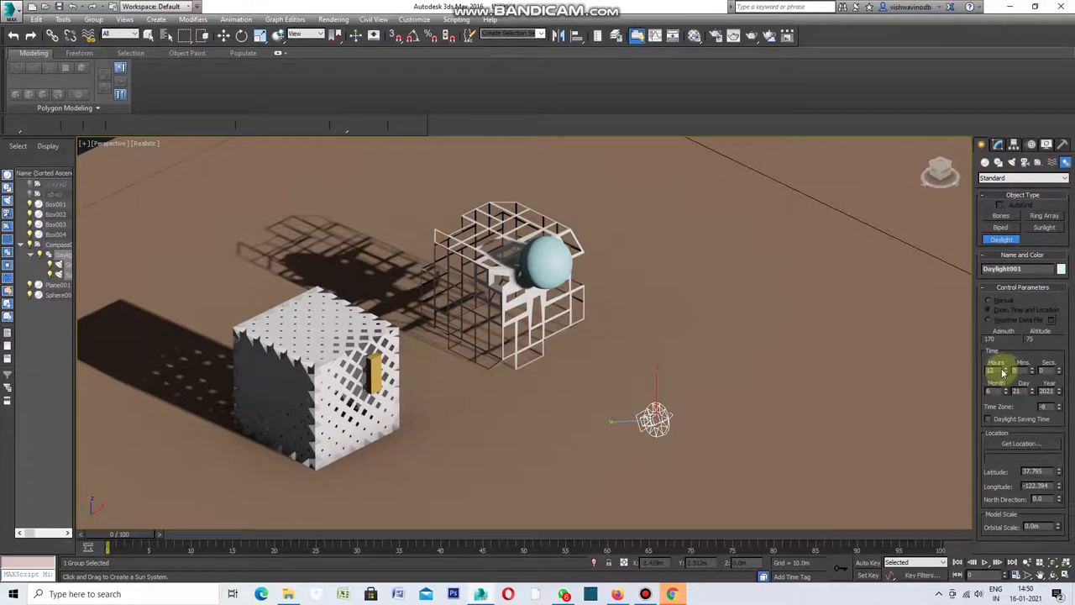
pyautogui.moveTo(1006, 371); pyautogui.dragTo(996, 371)
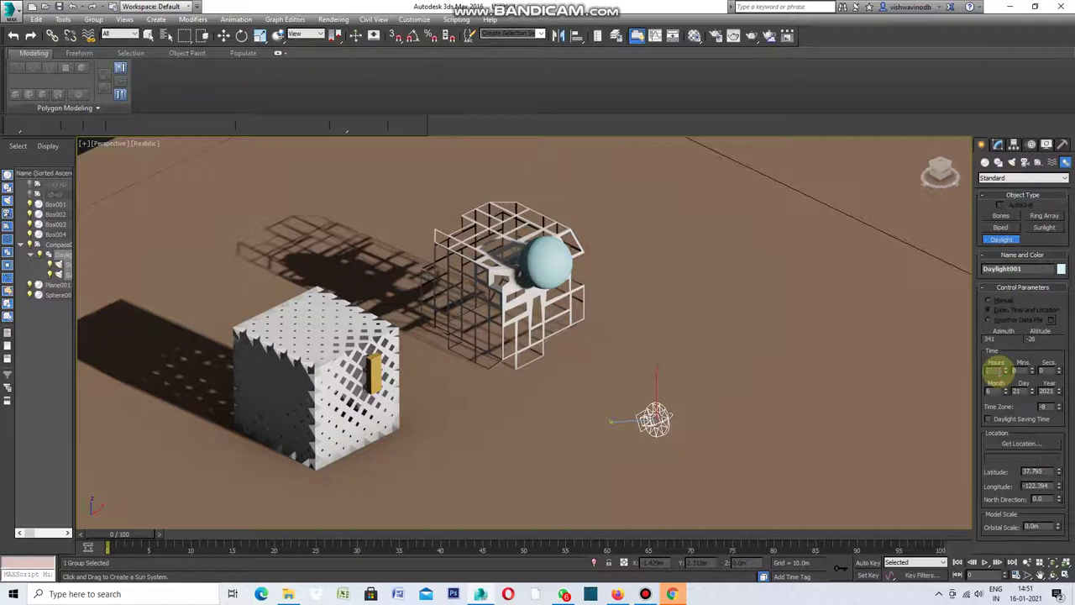
pyautogui.write('4')
pyautogui.press('Return')
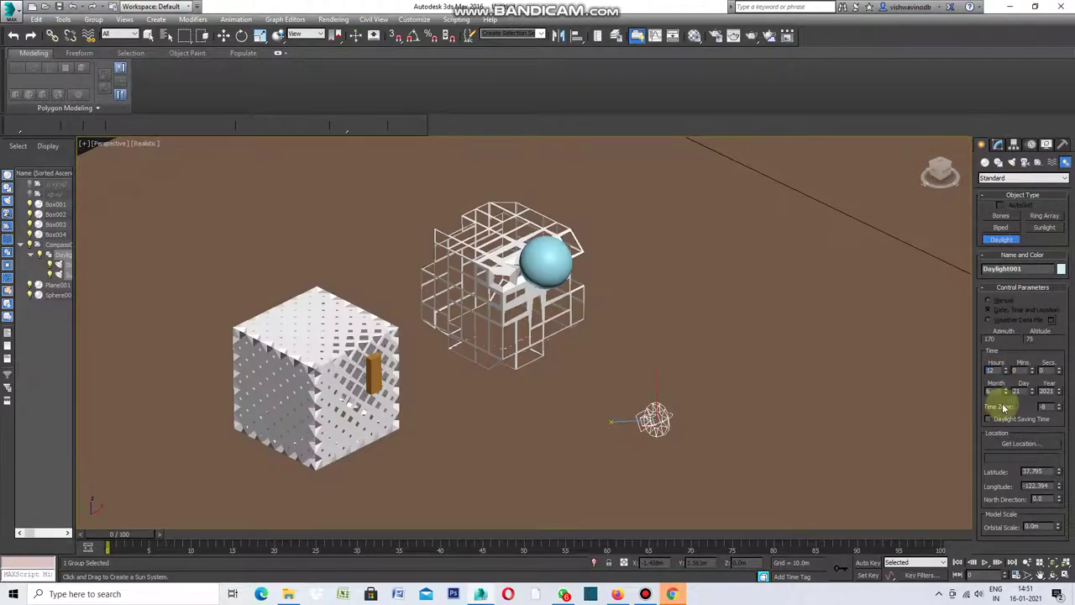
pyautogui.hotkey('ctrl', 'z')
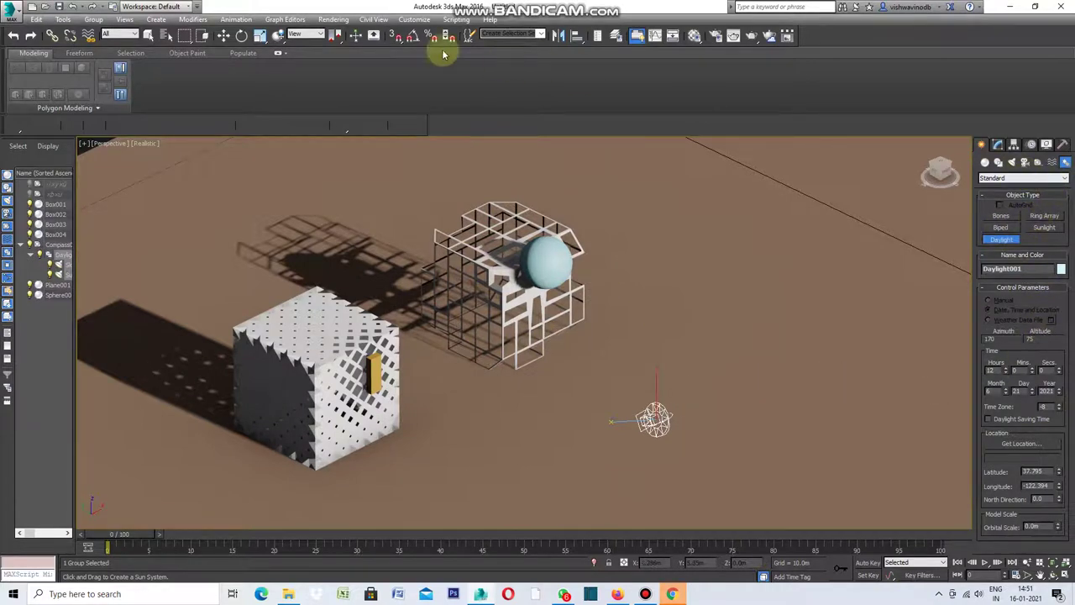
# In Environment and Effects, set a dark purple ambient colour under Logarithmic Exposure Control
pyautogui.click(336, 20)
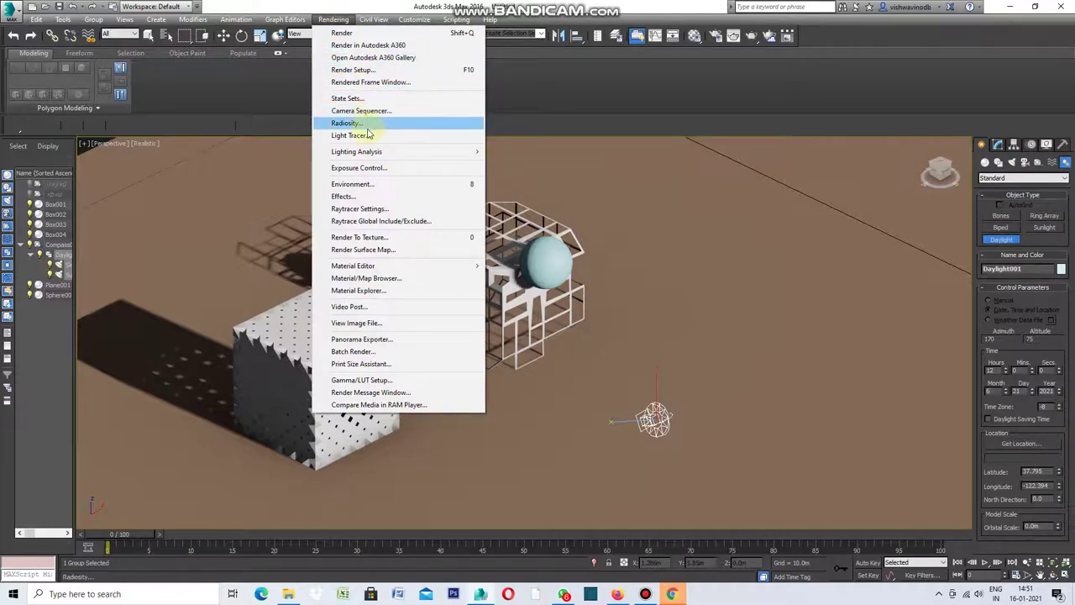
pyautogui.click(374, 198)
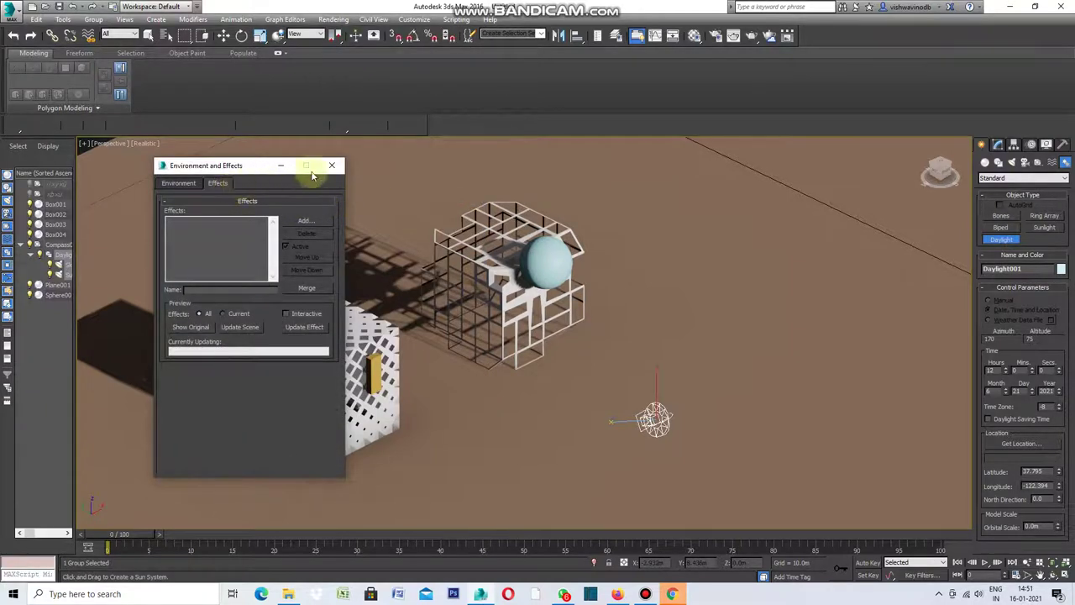
pyautogui.click(192, 187)
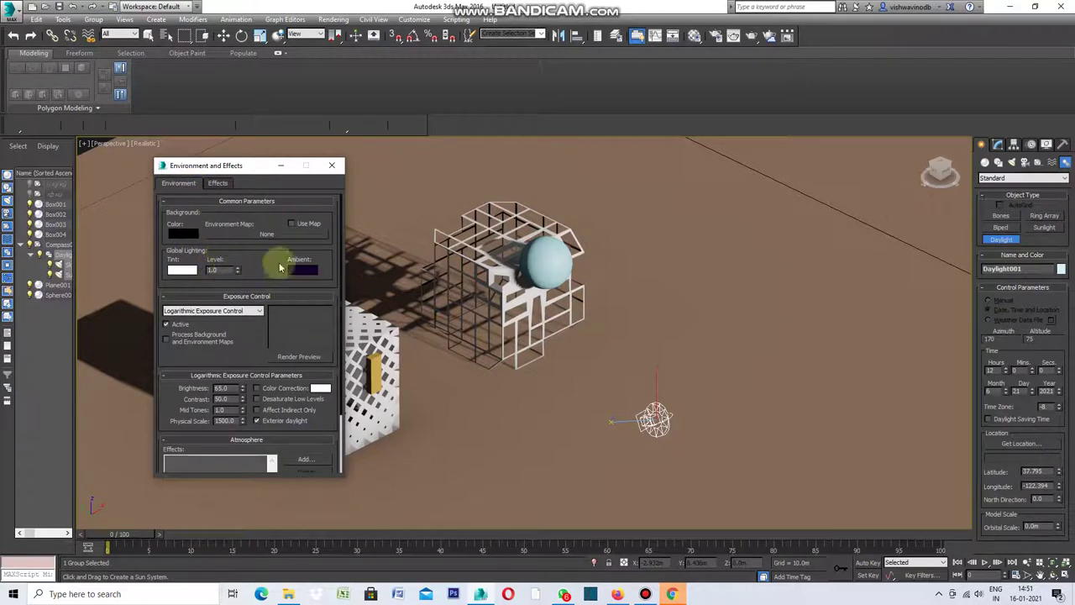
pyautogui.moveTo(236, 170); pyautogui.dragTo(157, 176)
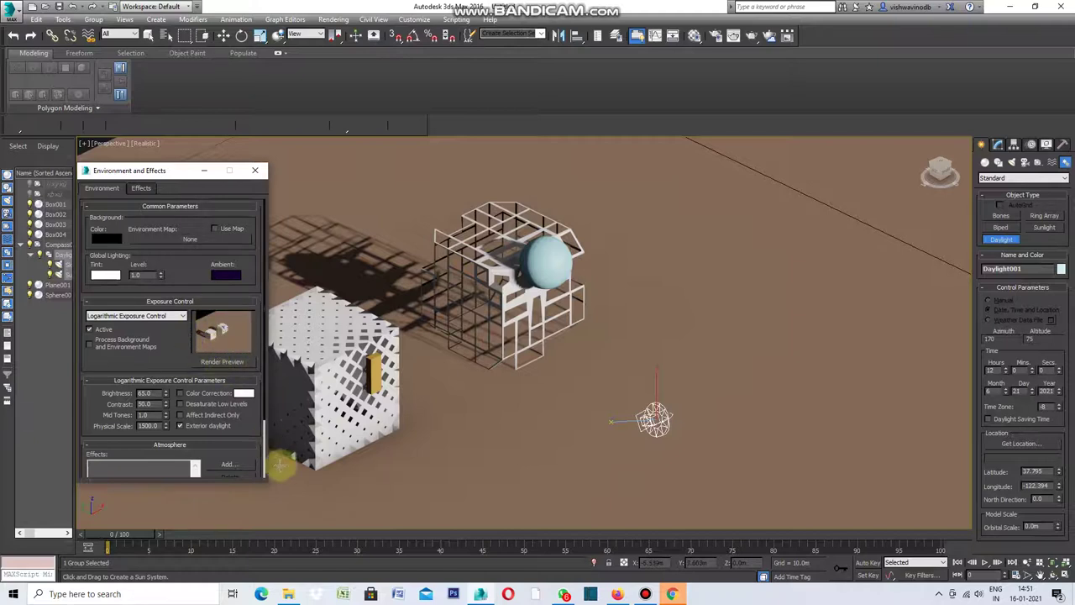
pyautogui.moveTo(263, 433); pyautogui.dragTo(262, 458)
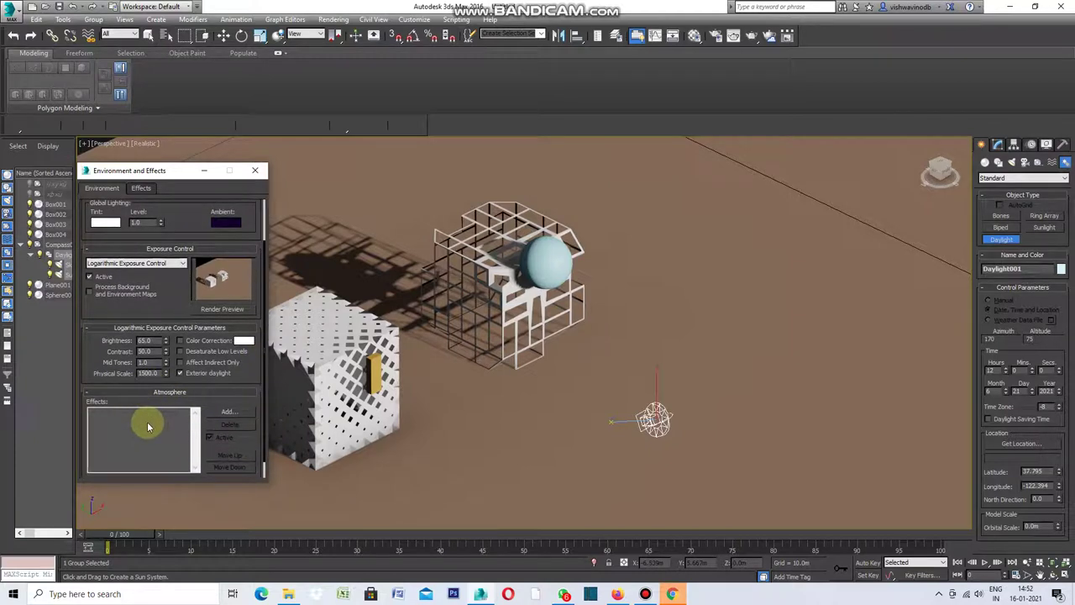
pyautogui.click(222, 225)
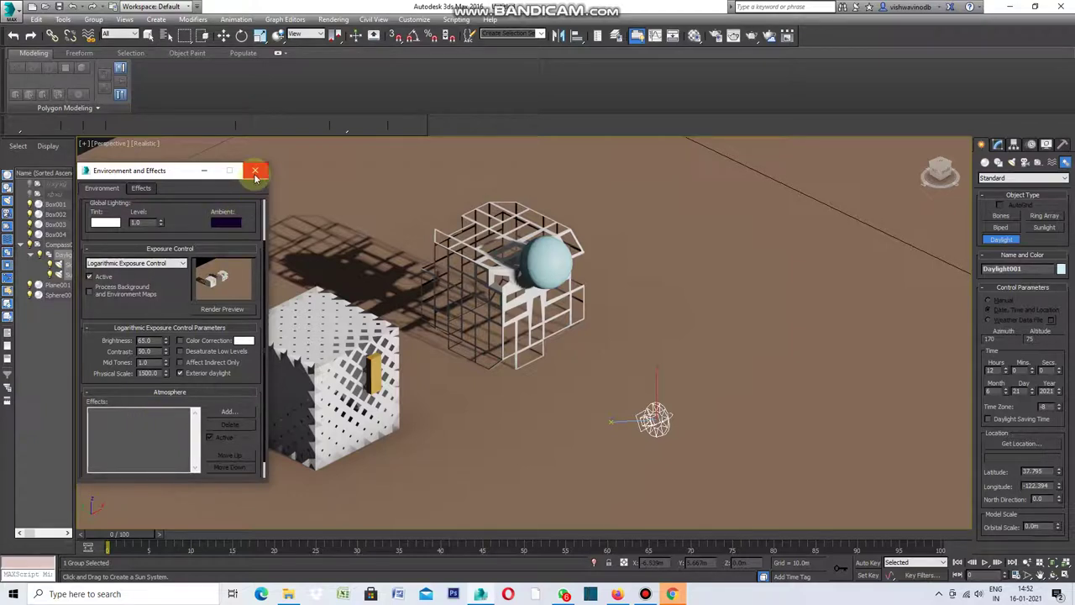
pyautogui.click(256, 173)
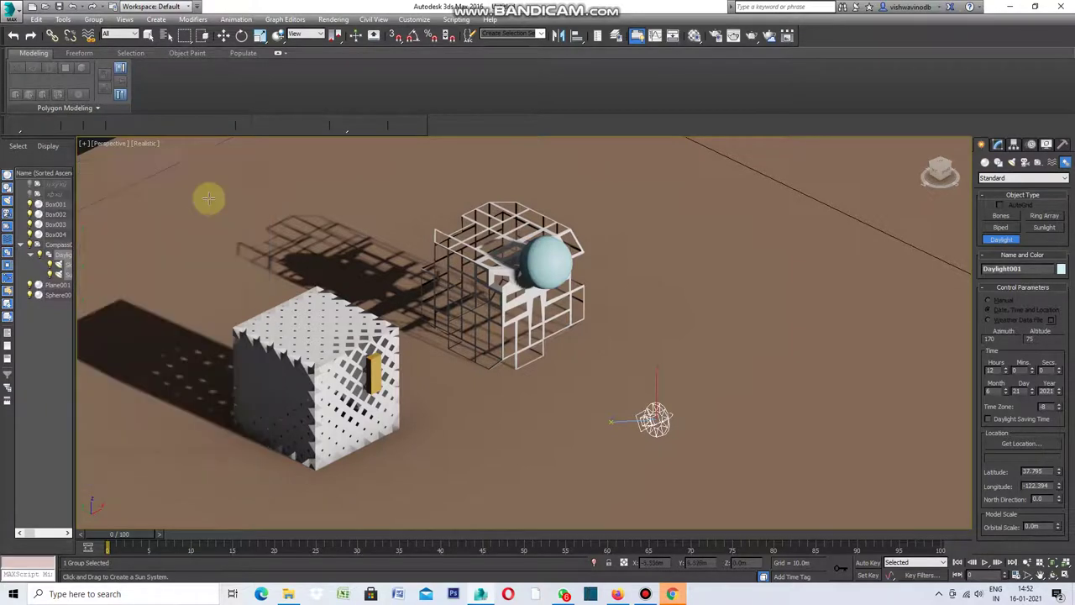
# Pan the Perspective view to the right across the scene
pyautogui.click(1039, 575)
pyautogui.moveTo(655, 472)
pyautogui.mouseDown()
pyautogui.moveTo(748, 459)
pyautogui.moveTo(770, 478)
pyautogui.mouseUp()
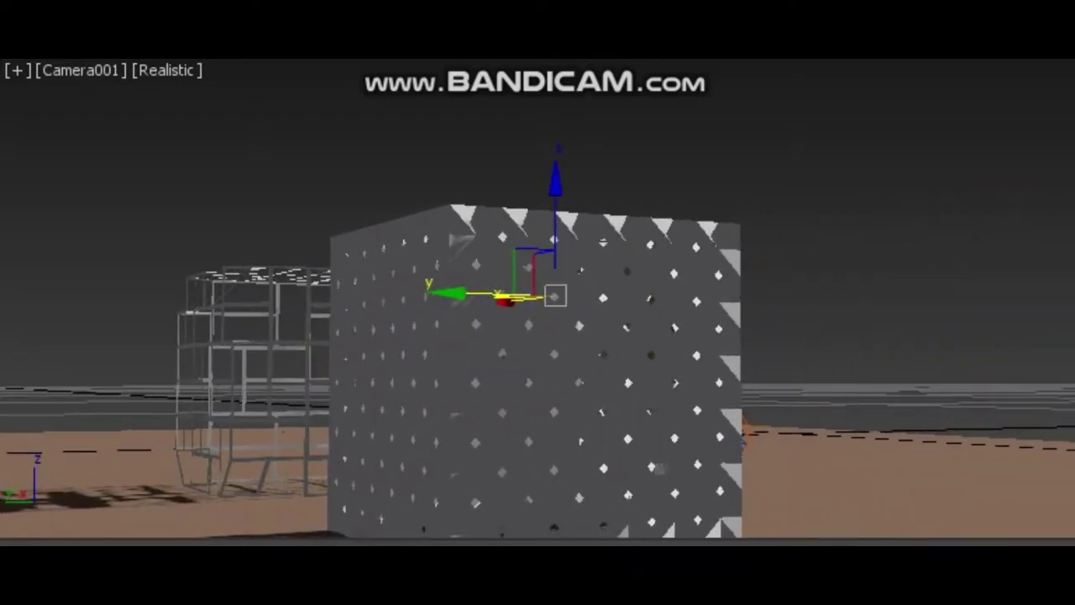
# In Camera001, deselect the patterned cube, select the sphere atop the lattice, then deselect it
pyautogui.hotkey('ctrl', 'd')
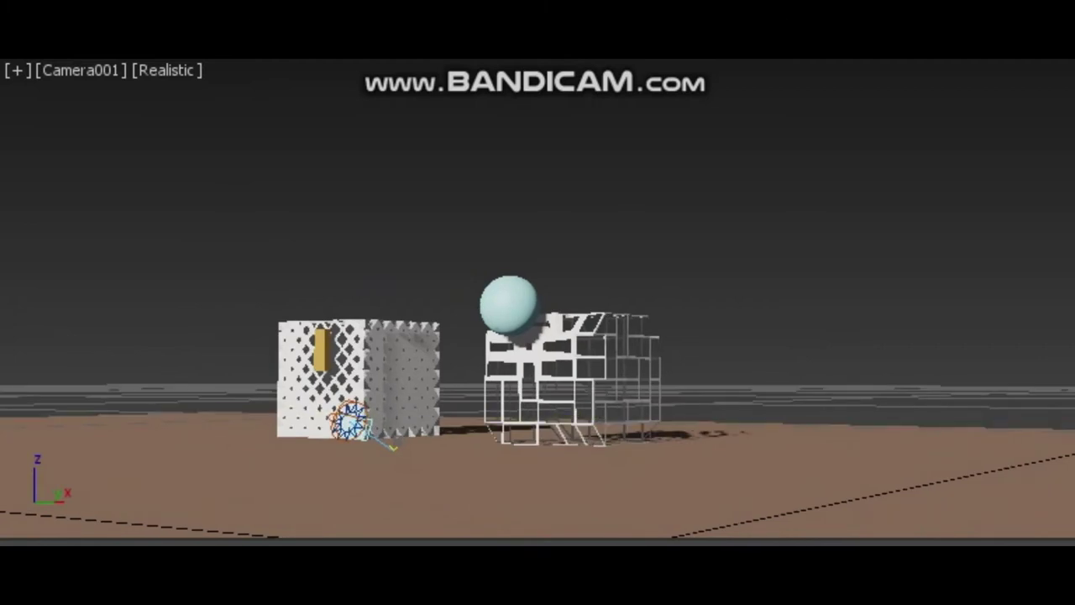
pyautogui.press('w')
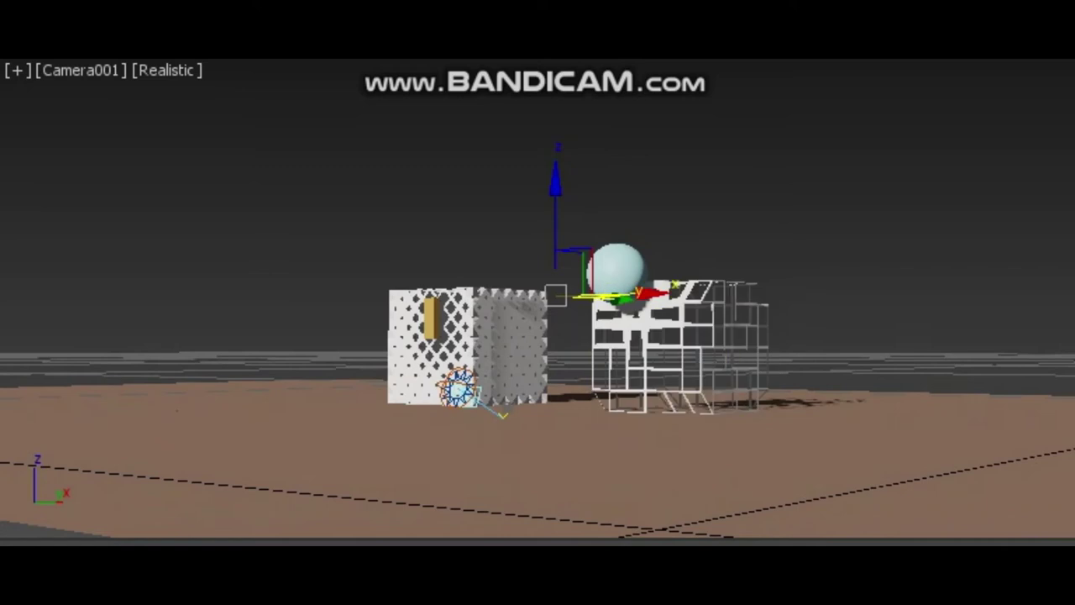
pyautogui.hotkey('ctrl', 'd')
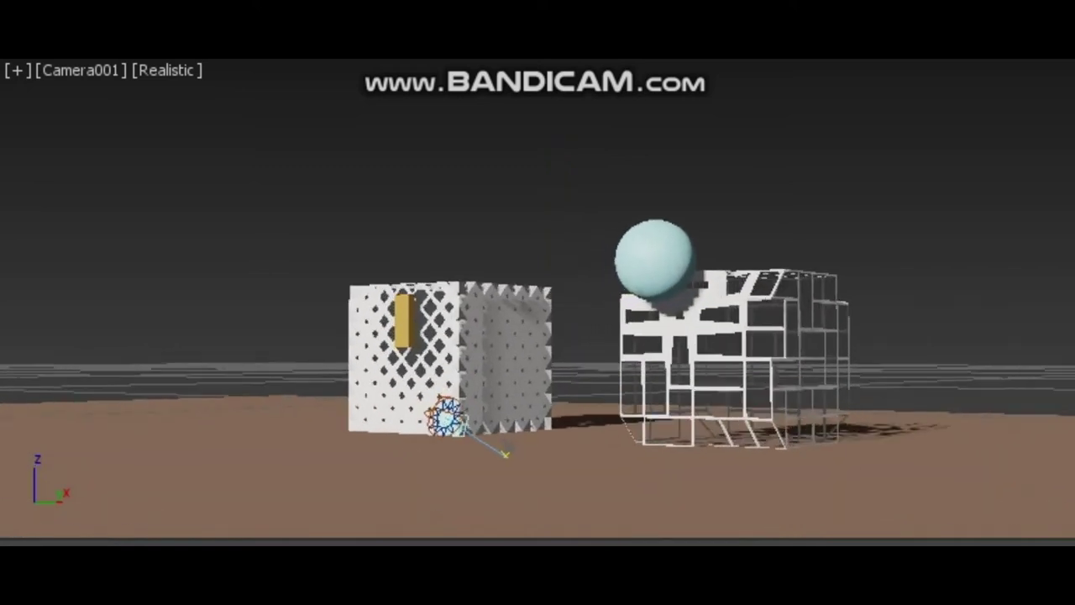